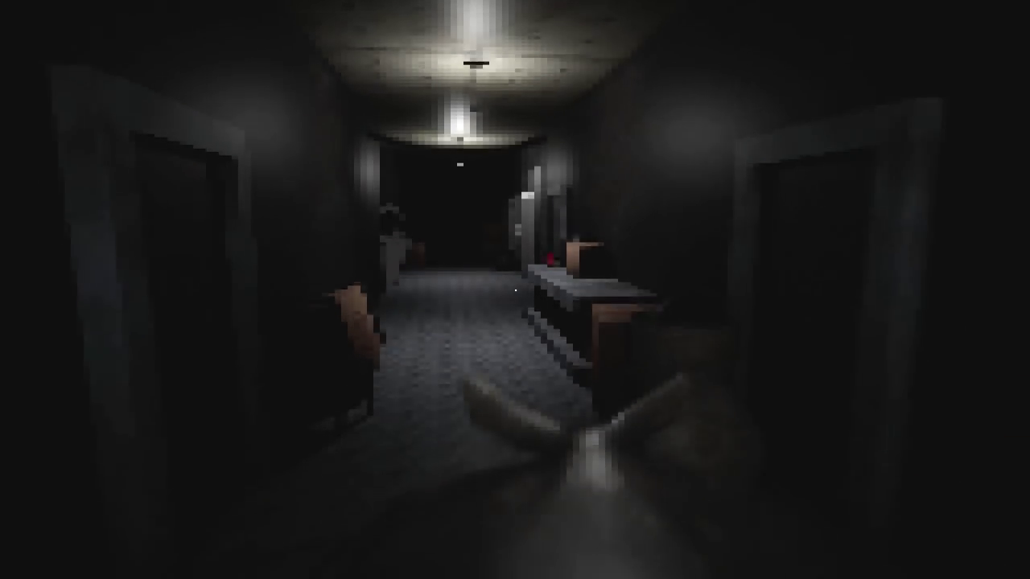
key(w)
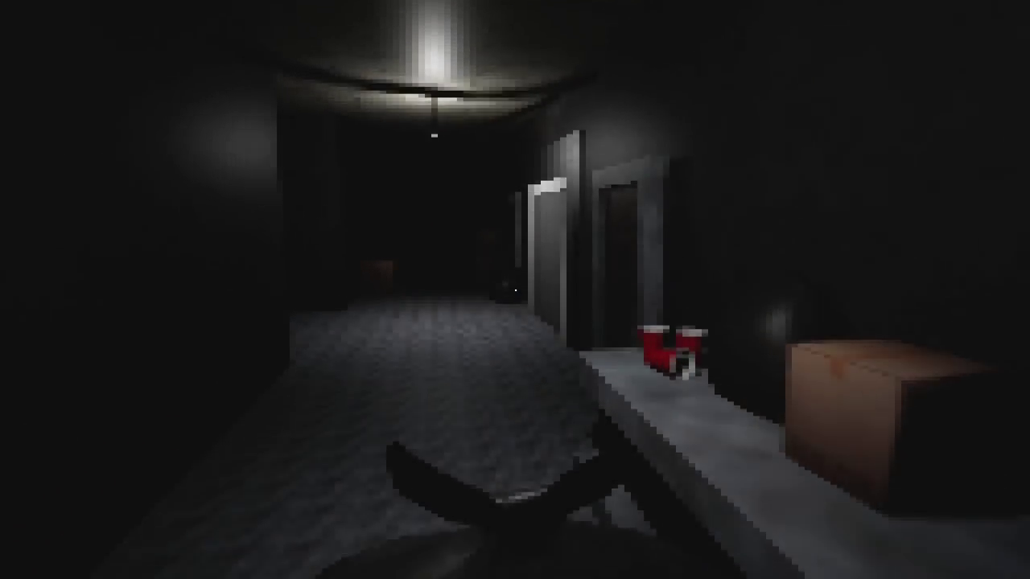
key(w)
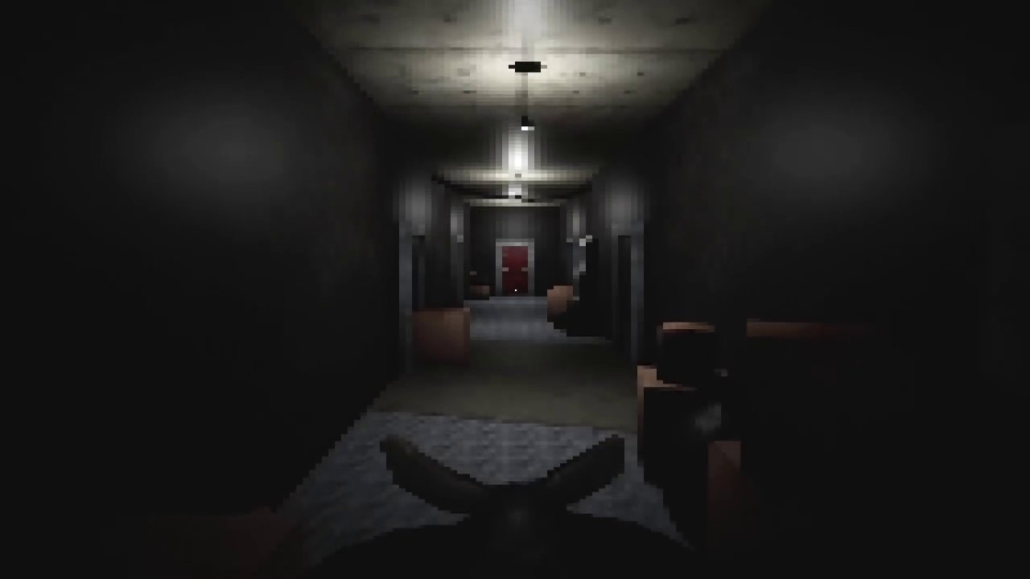
key(w)
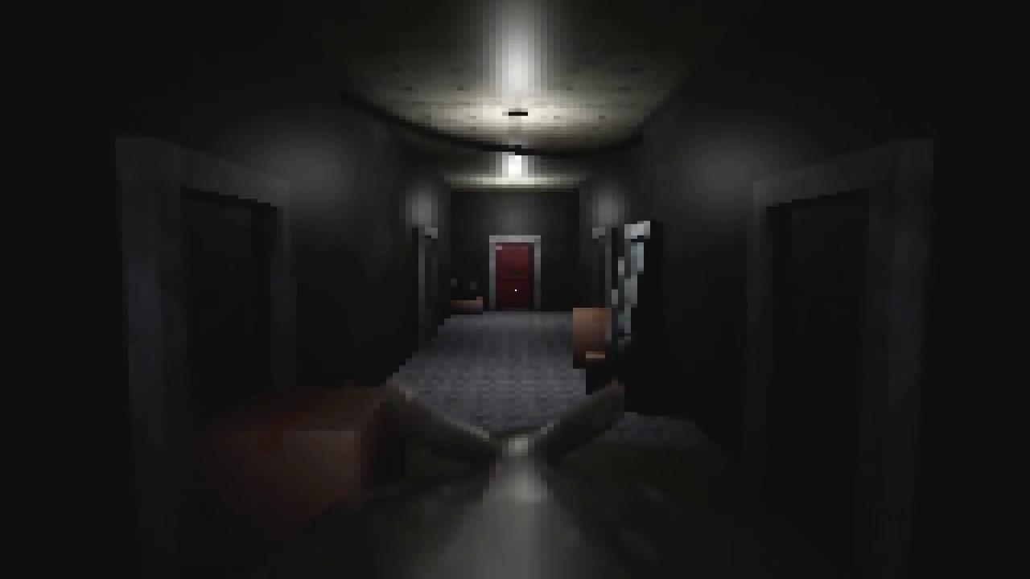
key(w)
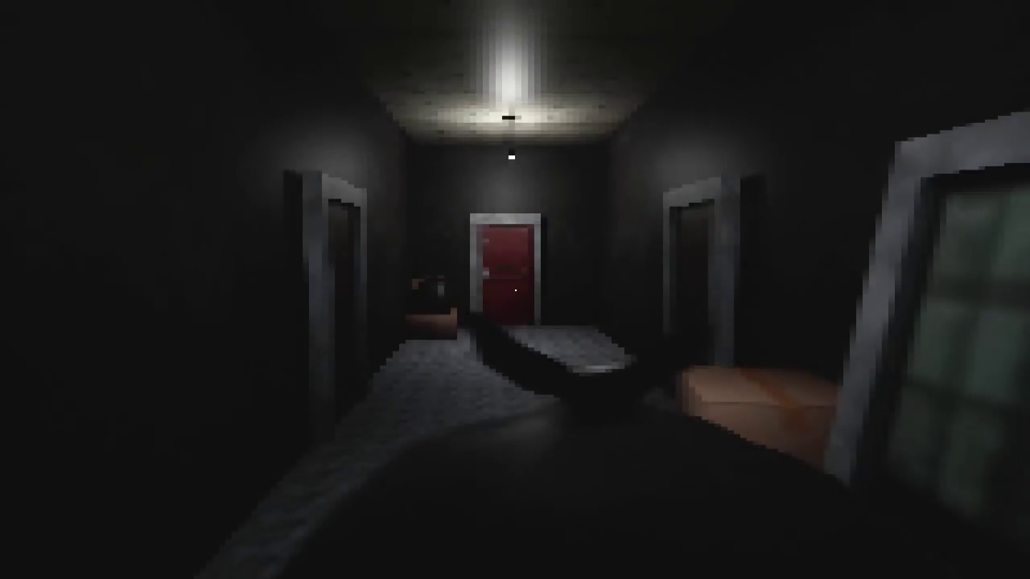
key(w)
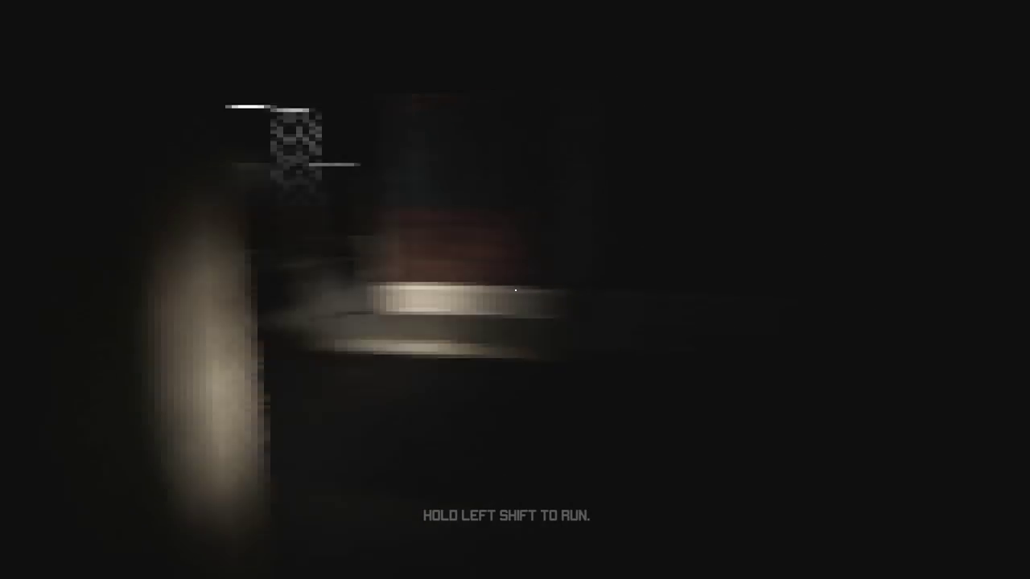
key(w)
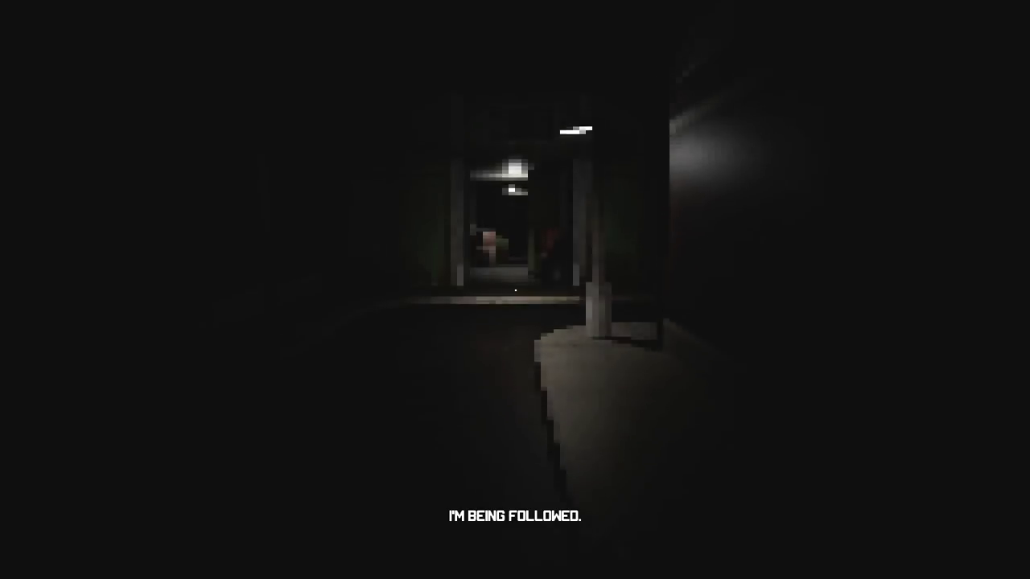
key(w)
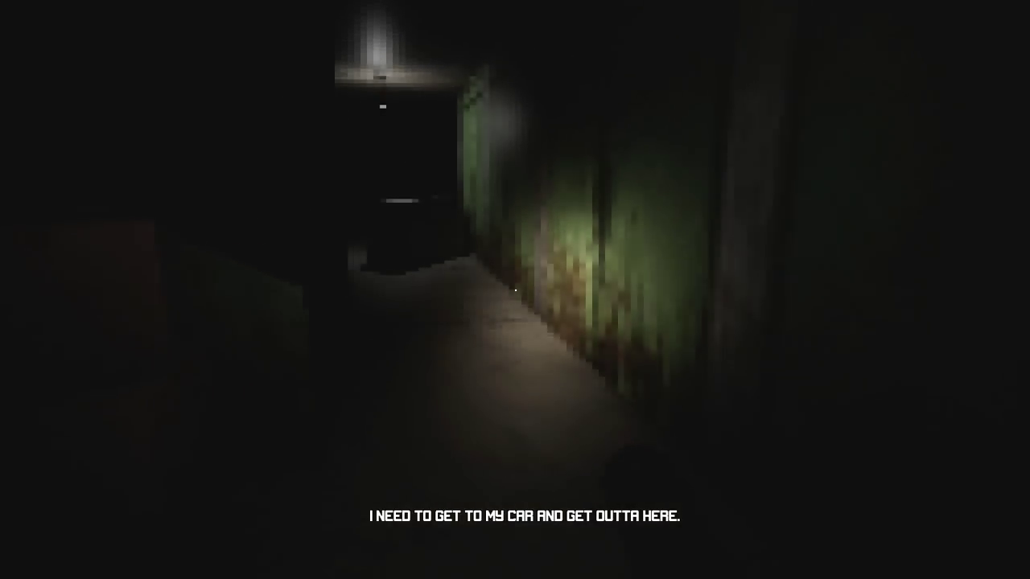
key(w)
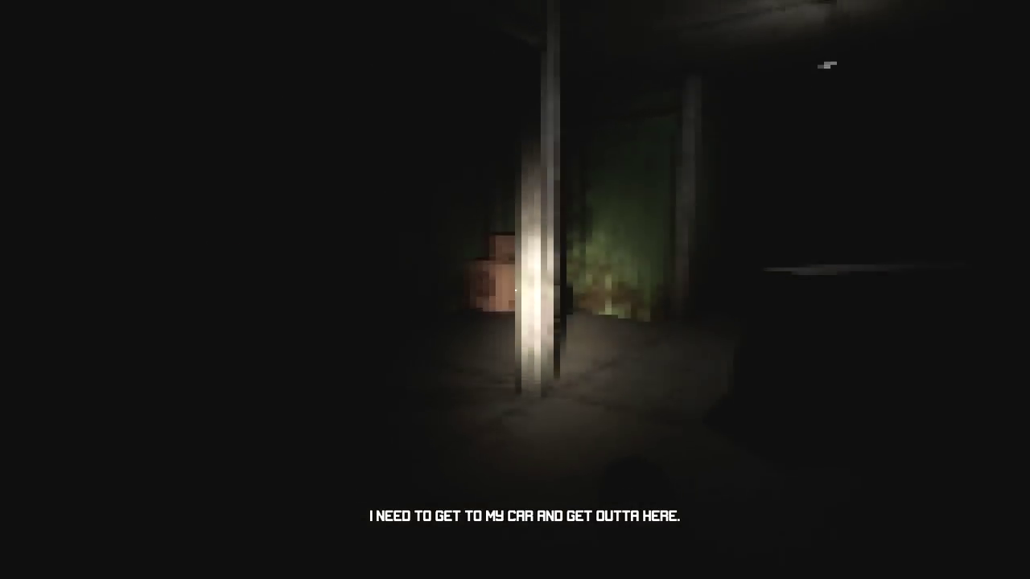
key(w)
key(w)
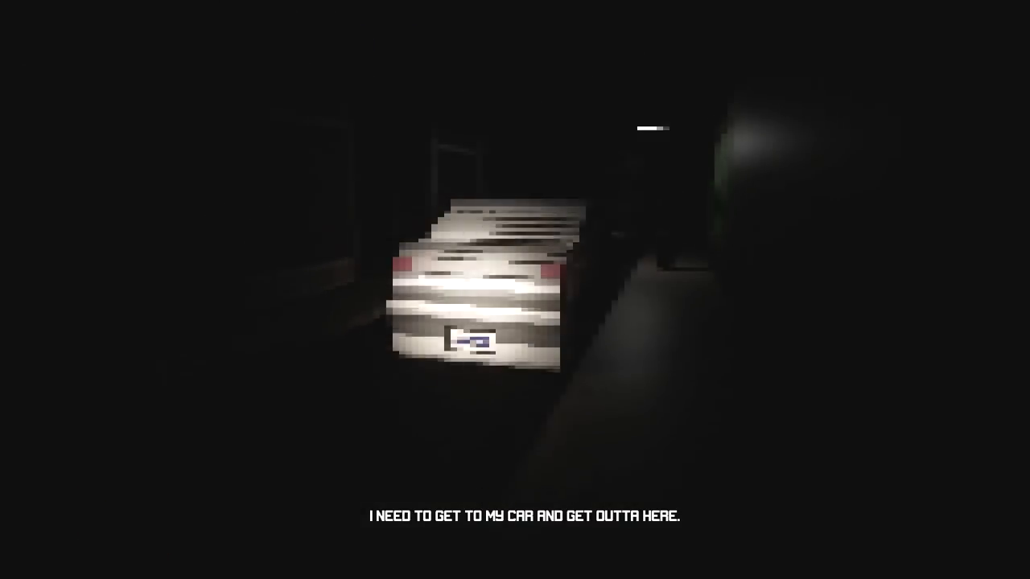
key(w)
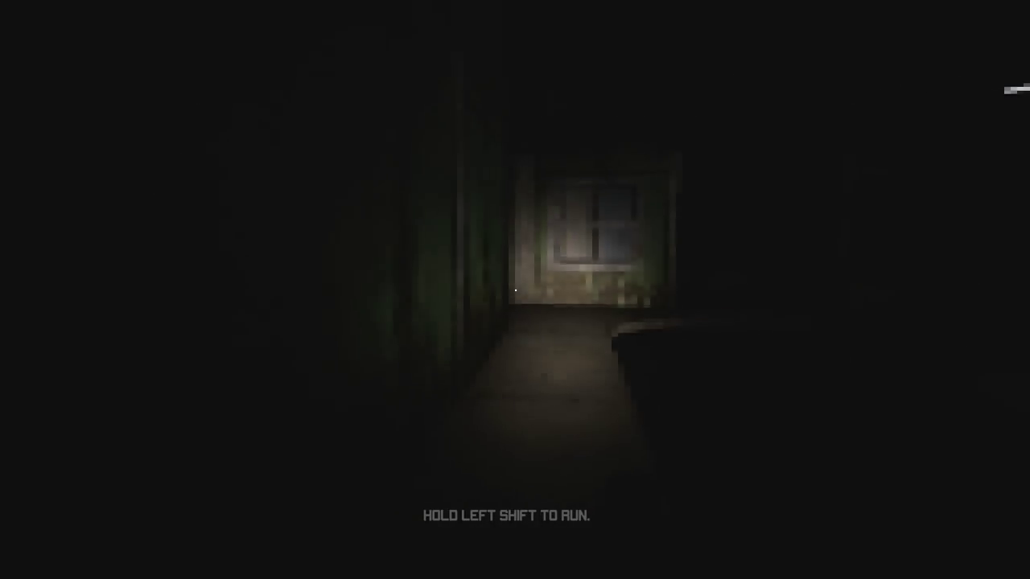
key(w)
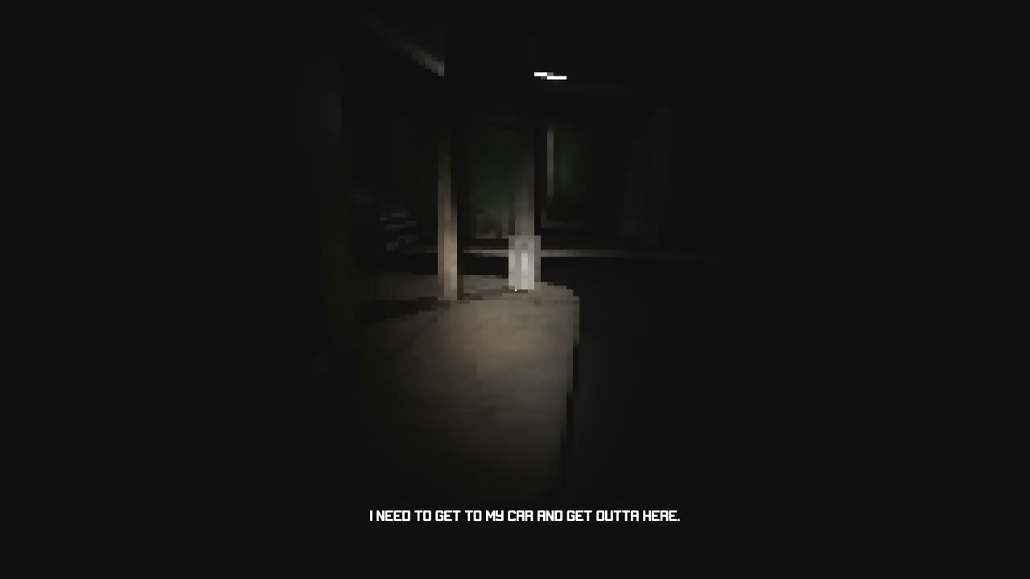
key(w)
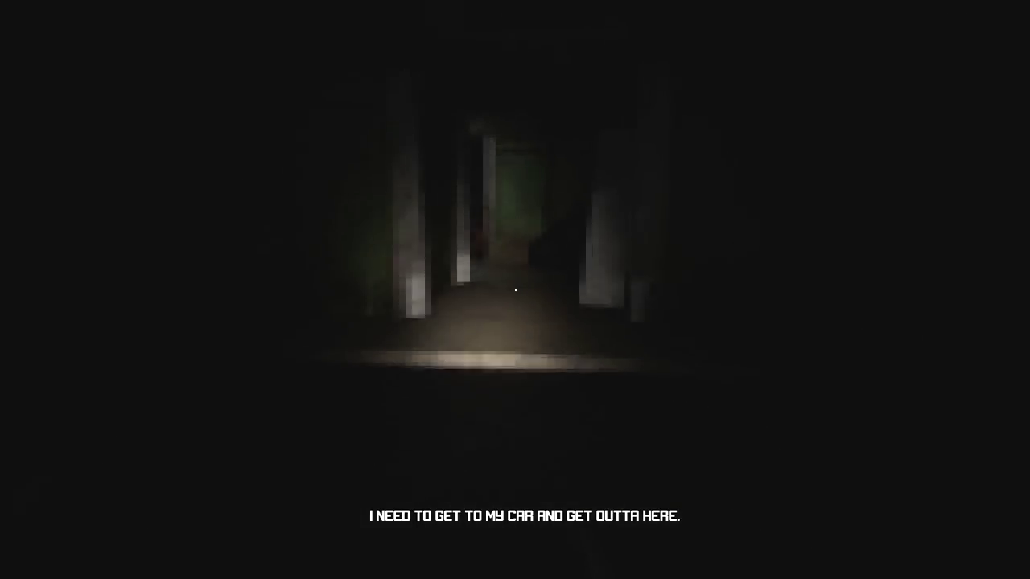